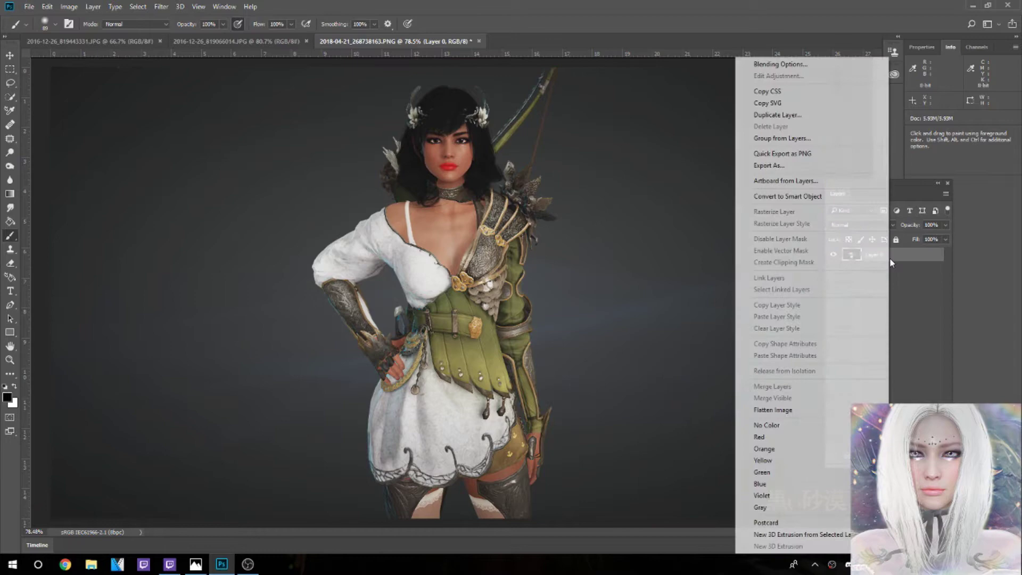
Duplicate the screenshot layer so Layer 0 copy sits above Layer 0
click(784, 119)
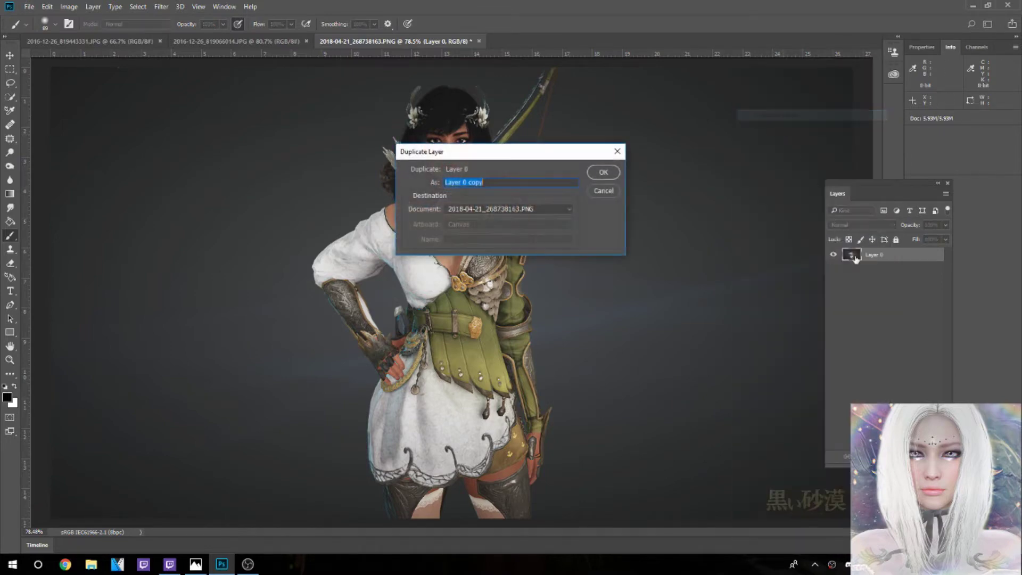
click(602, 171)
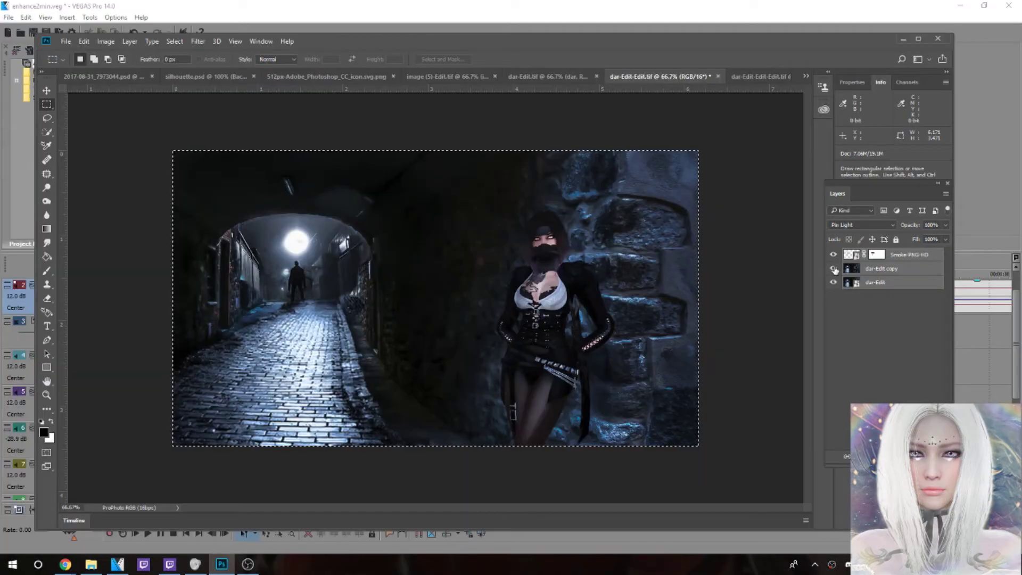
Zoom in, toggle the dar-Edit copy layer's visibility to compare, then fit the image to the window
scroll(602, 276, up, 3)
scroll(603, 276, up, 2)
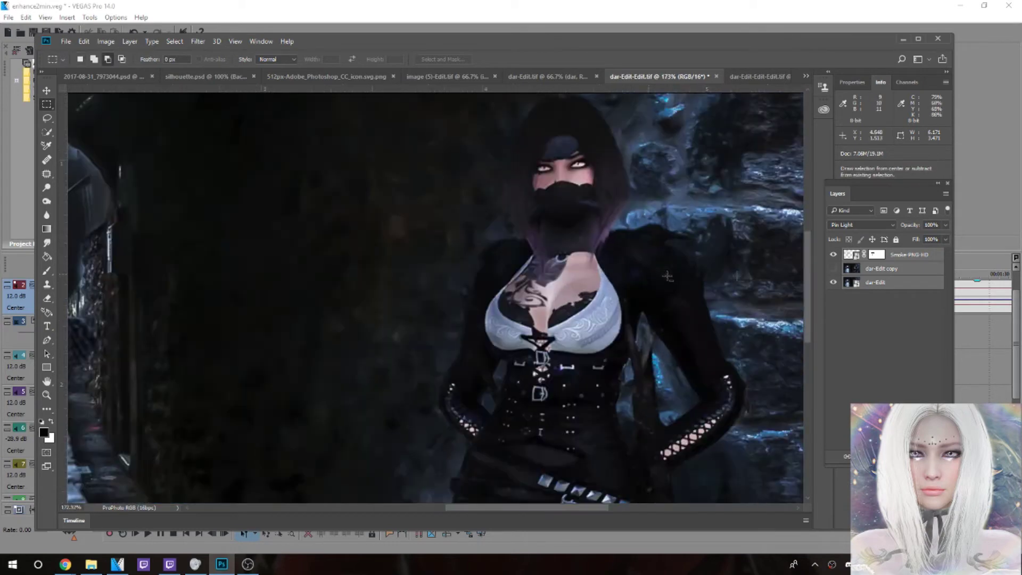
click(834, 268)
click(834, 269)
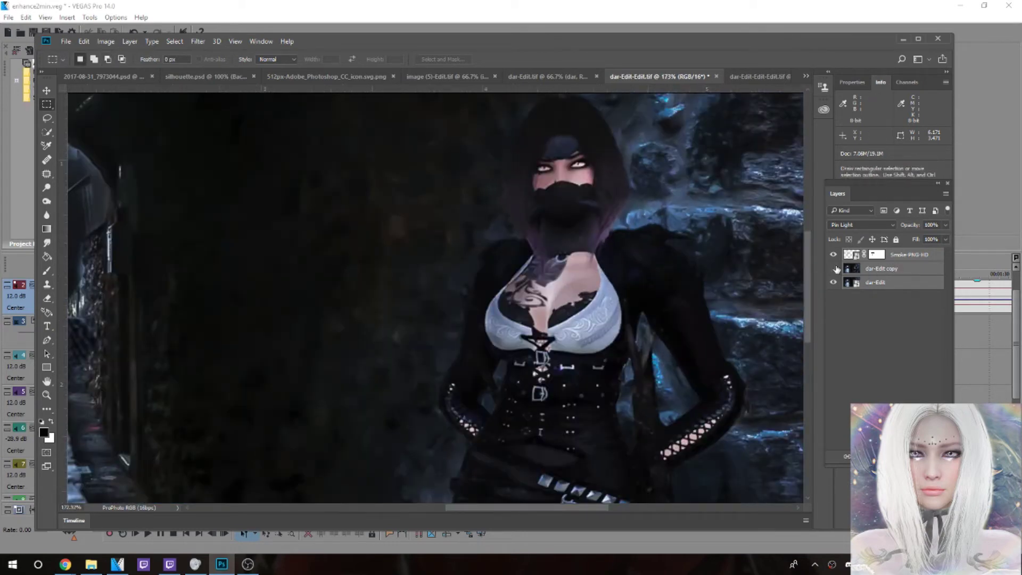
click(834, 269)
key(ctrl+0)
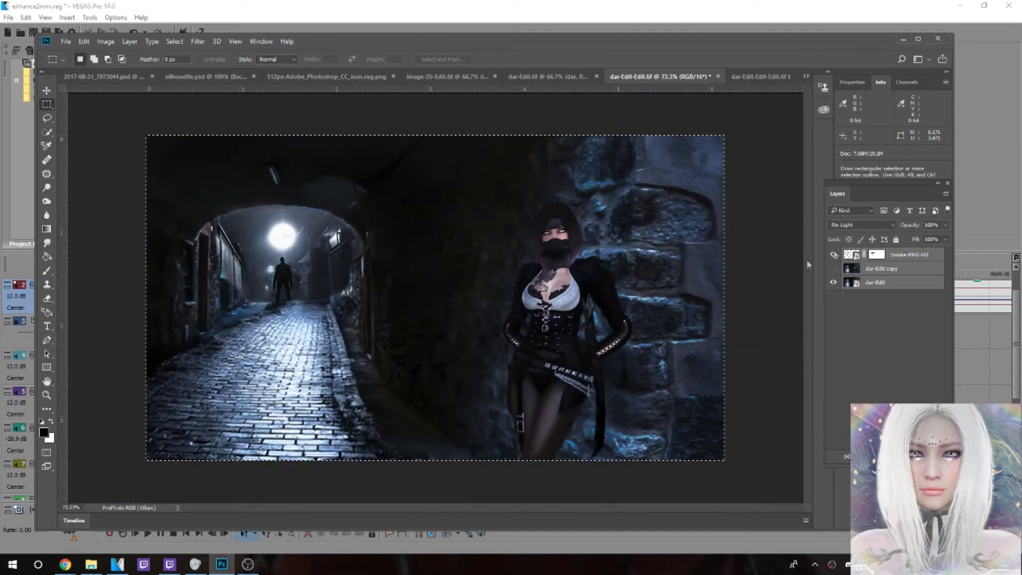
scroll(411, 284, up, 3)
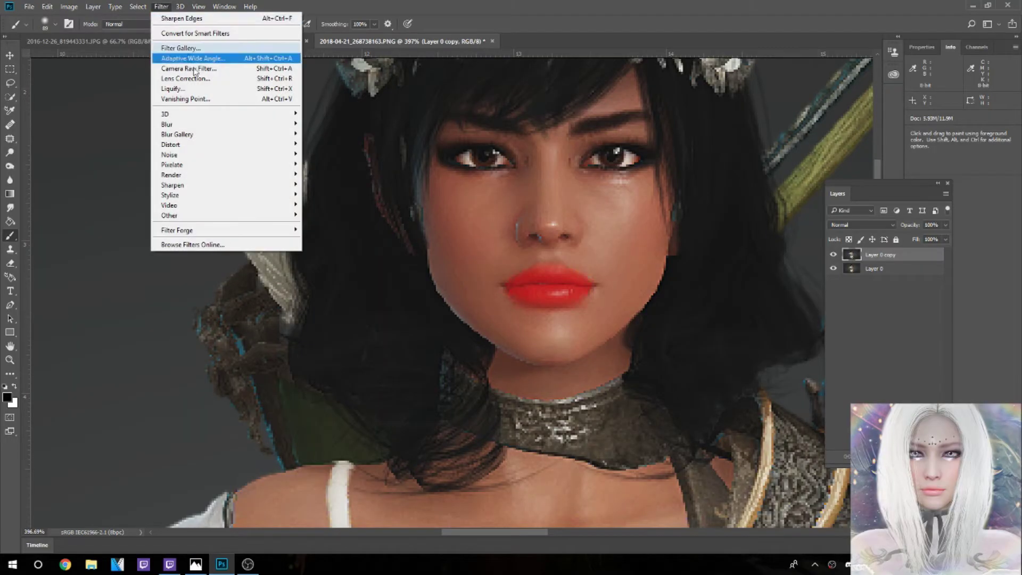
In the Camera Raw Filter's Detail settings, set Luminance 25 and Luminance Detail 75
click(200, 70)
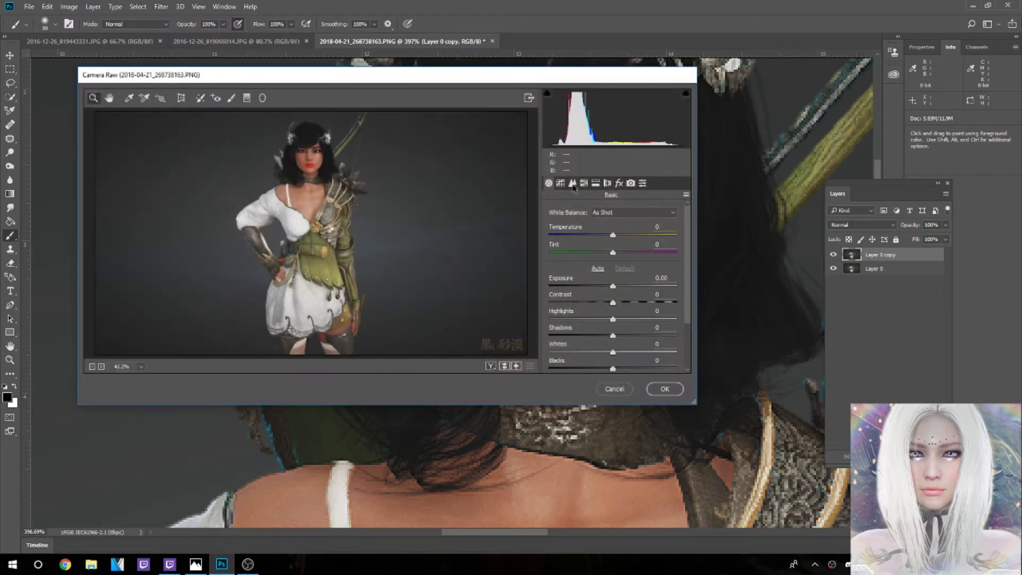
click(573, 183)
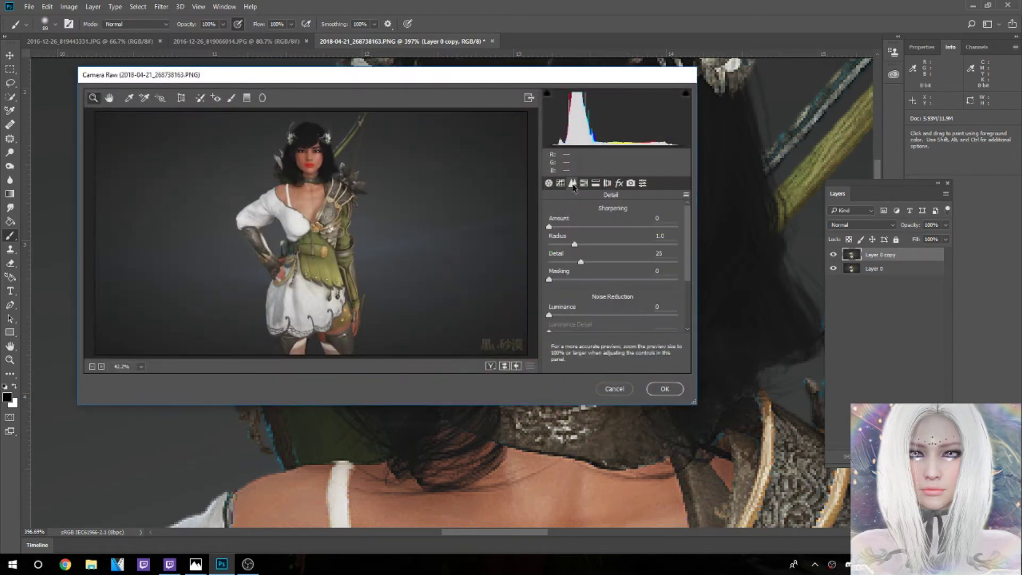
key(ctrl+alt+0)
text(25)
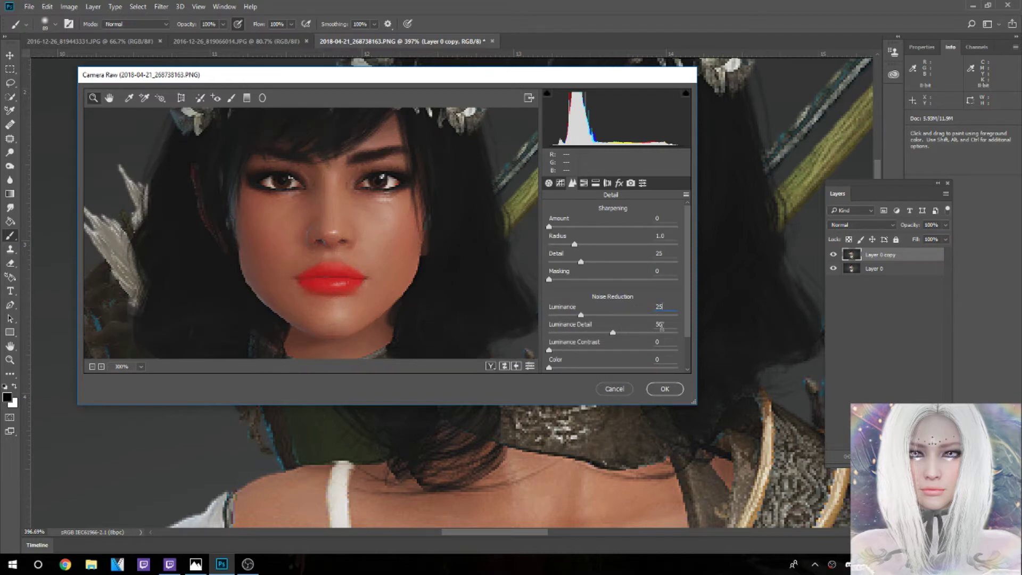
click(660, 325)
text(75)
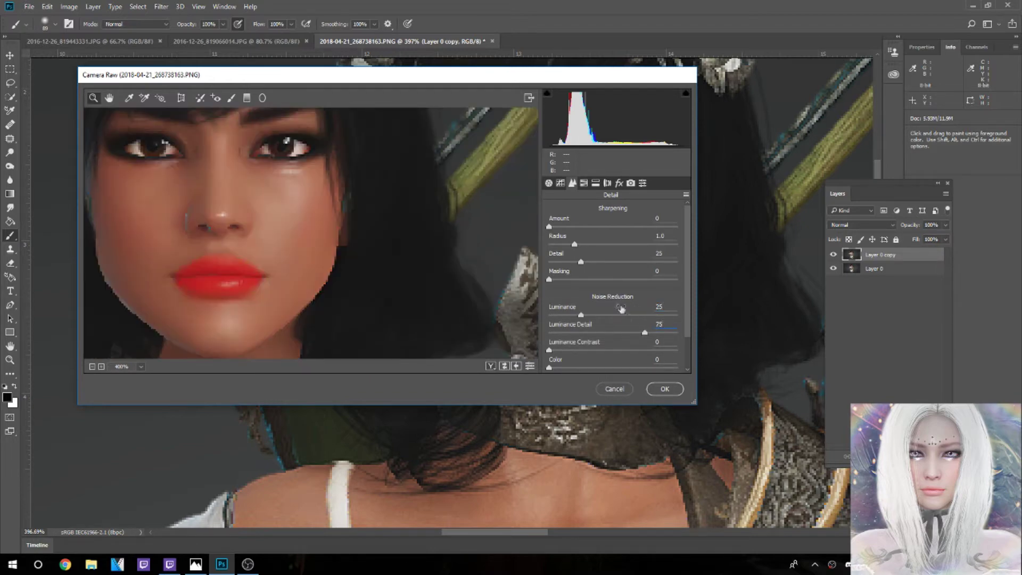
Raise Clarity to 25 in the Basic settings and apply the Camera Raw adjustments
click(548, 183)
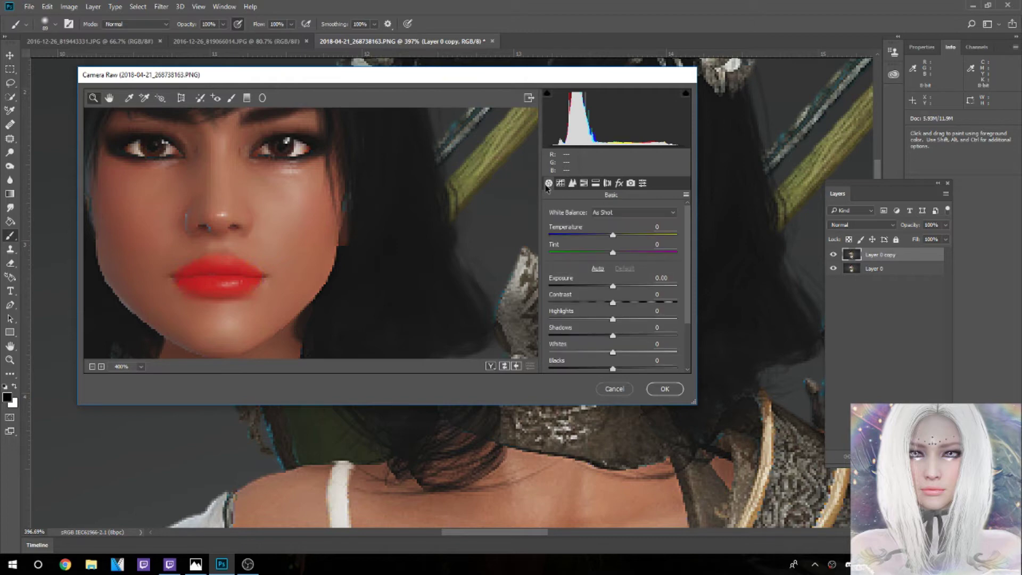
scroll(625, 315, down, 3)
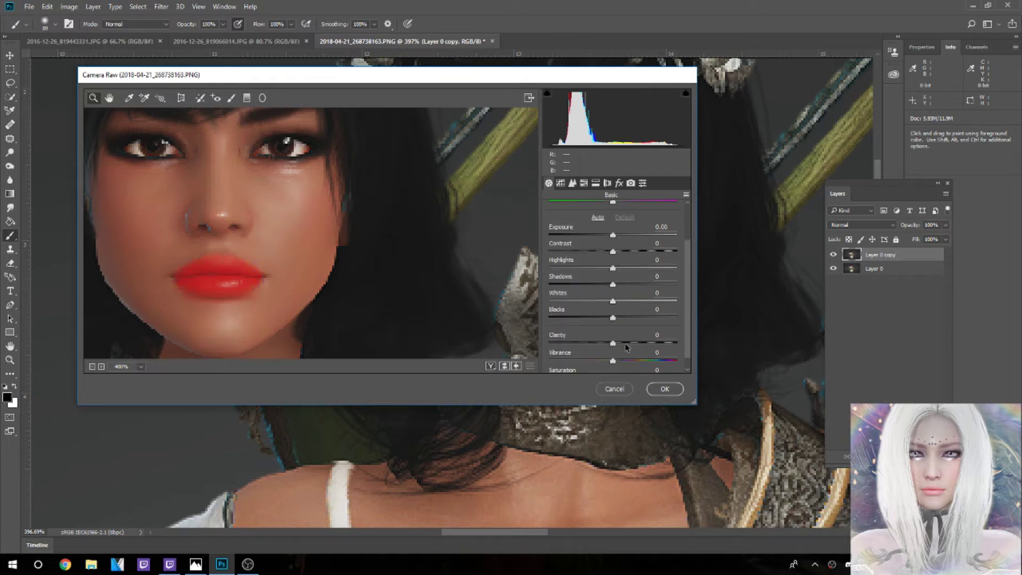
drag(658, 331, 663, 330)
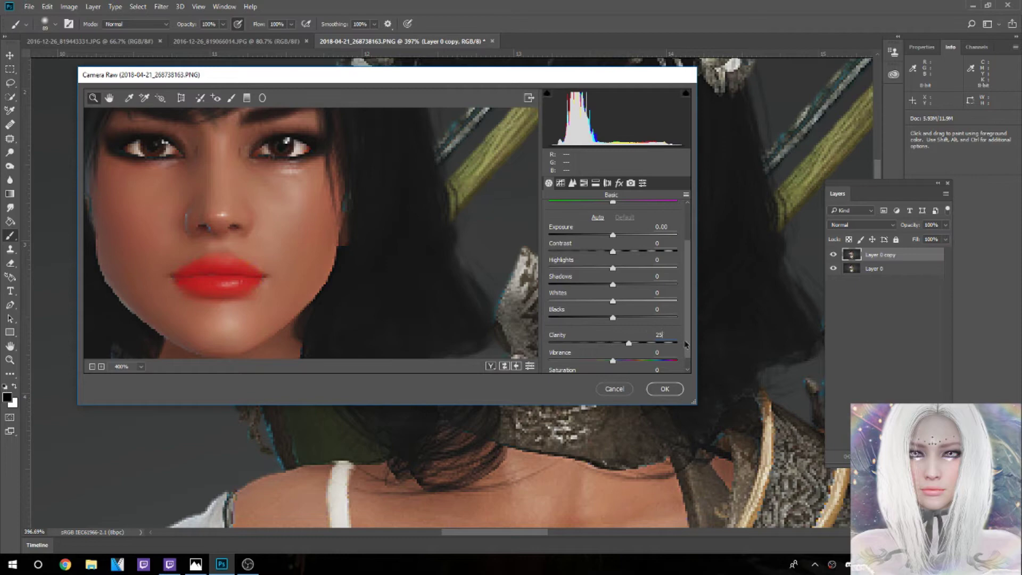
scroll(649, 335, down, 1)
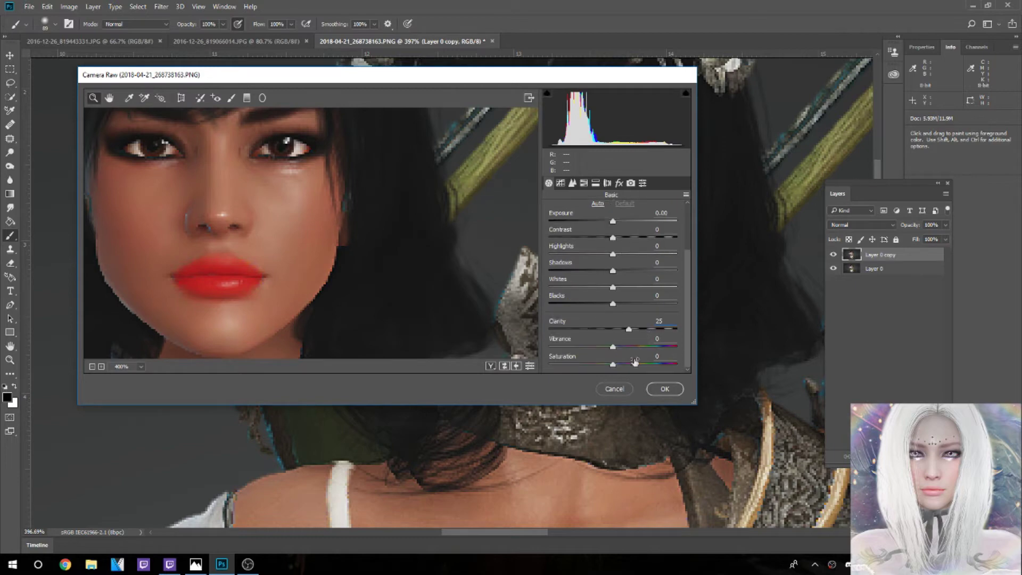
click(665, 389)
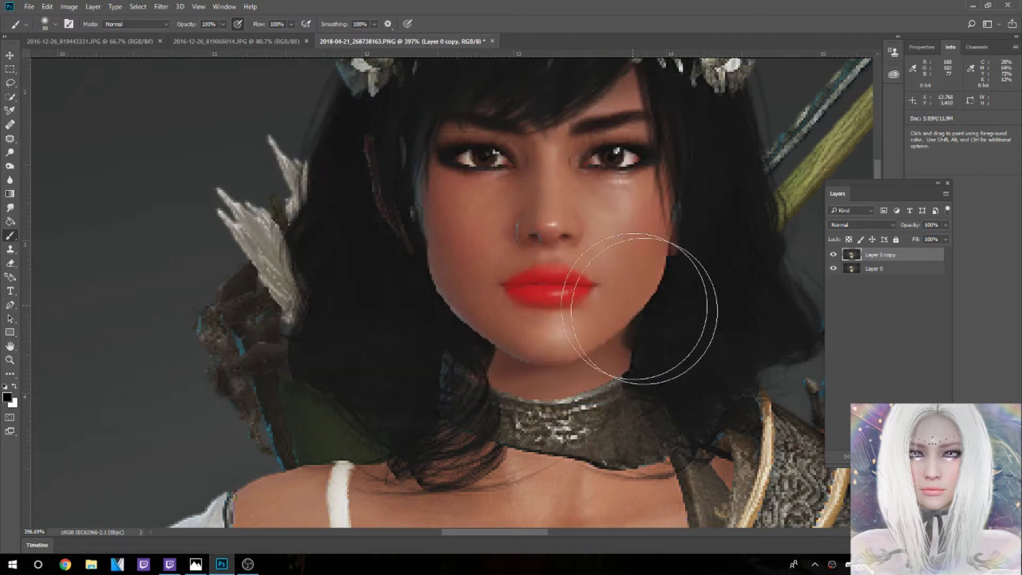
Compare Layer 0 copy against the original, then apply Filter > Noise > Despeckle to it
click(834, 255)
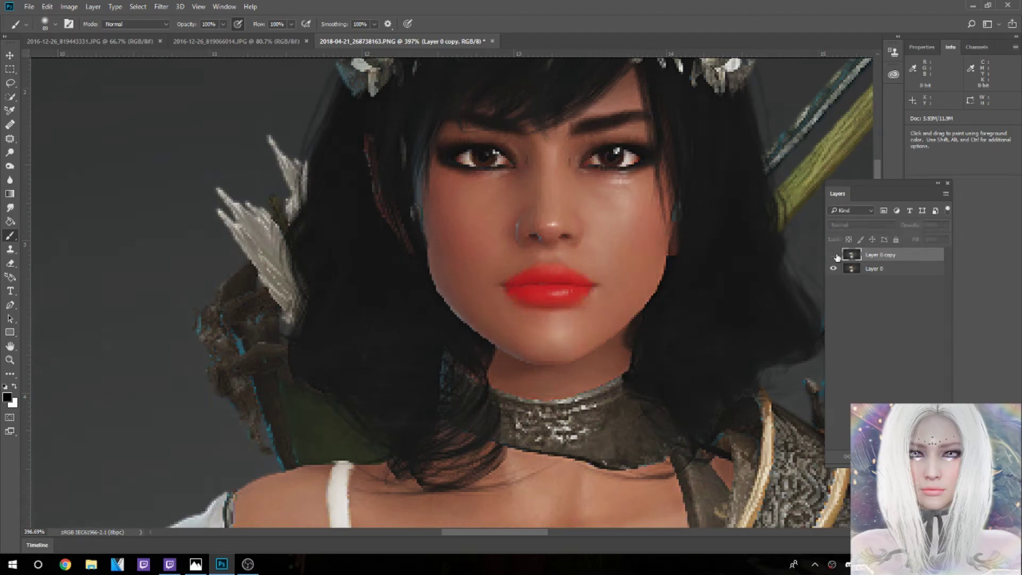
click(834, 255)
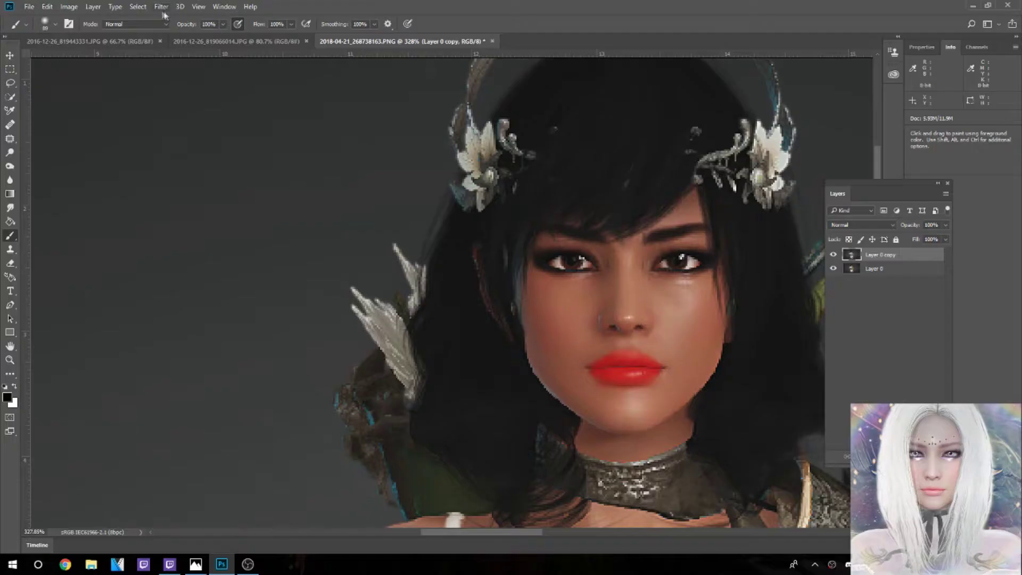
click(160, 7)
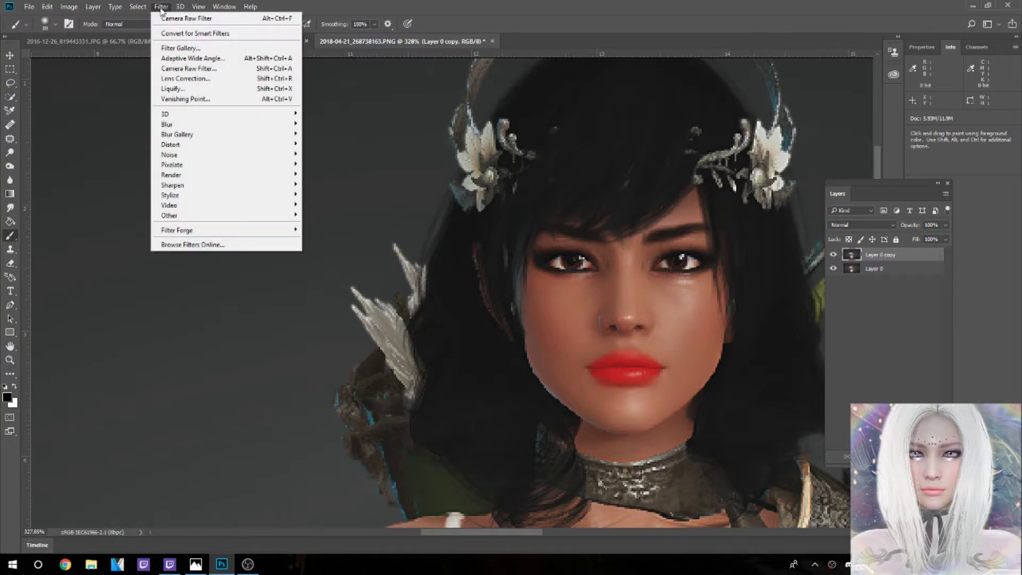
mouse_move(221, 162)
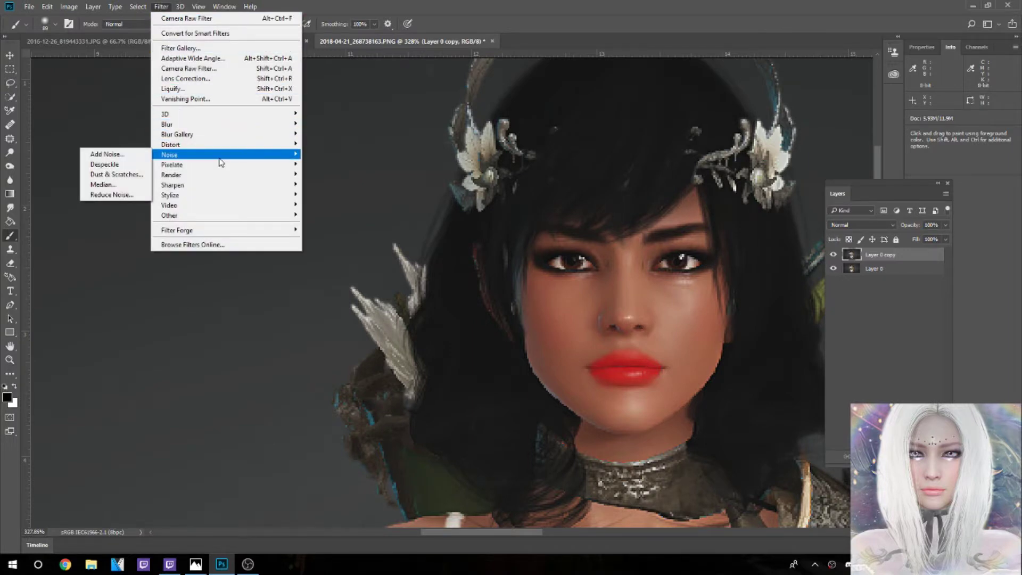
click(122, 164)
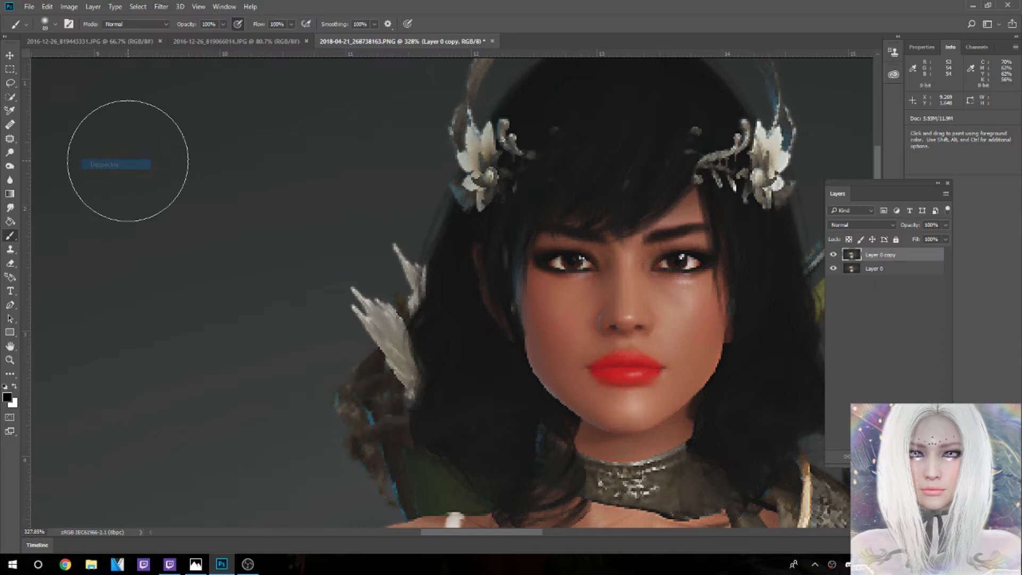
Add a white layer mask to Layer 0 copy and set the brush size to 11 px
scroll(383, 197, down, 4)
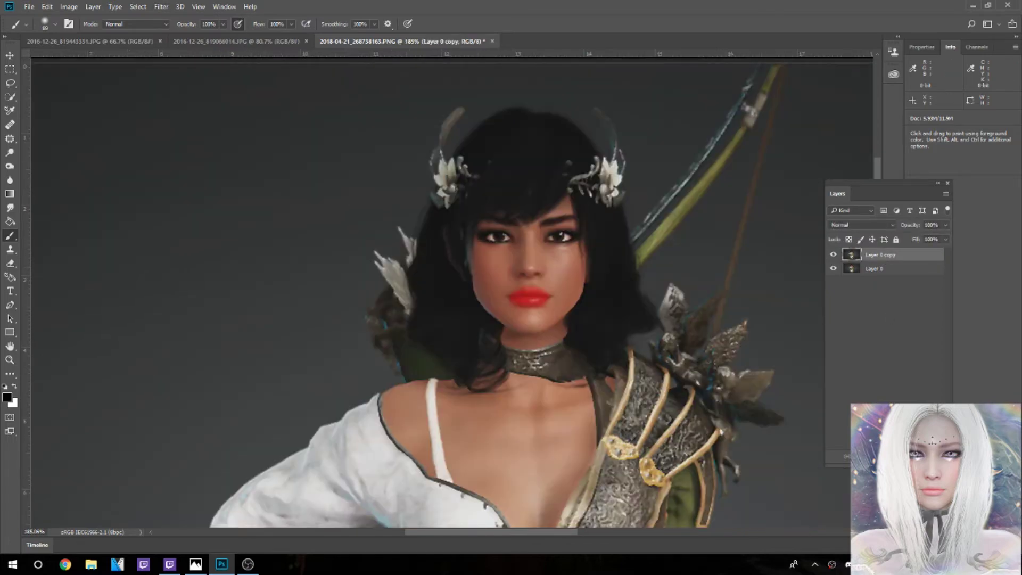
click(870, 494)
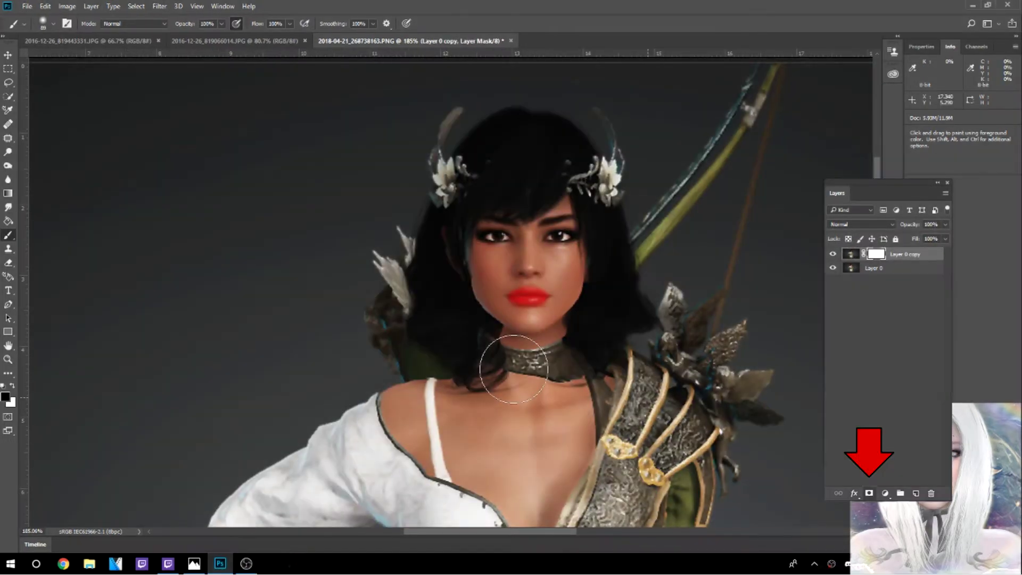
scroll(406, 197, up, 6)
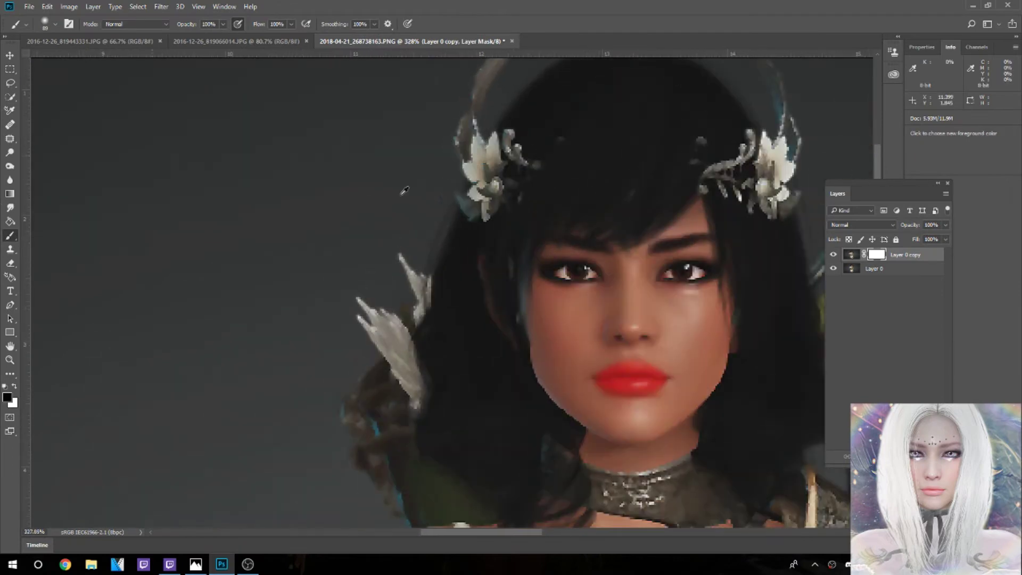
right_click(690, 299)
text(11)
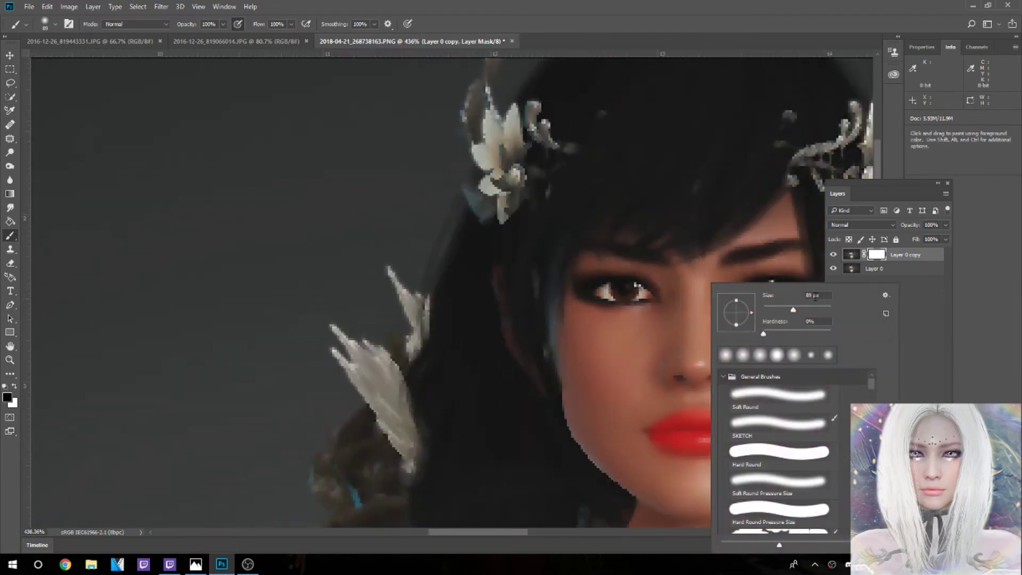
key(Return)
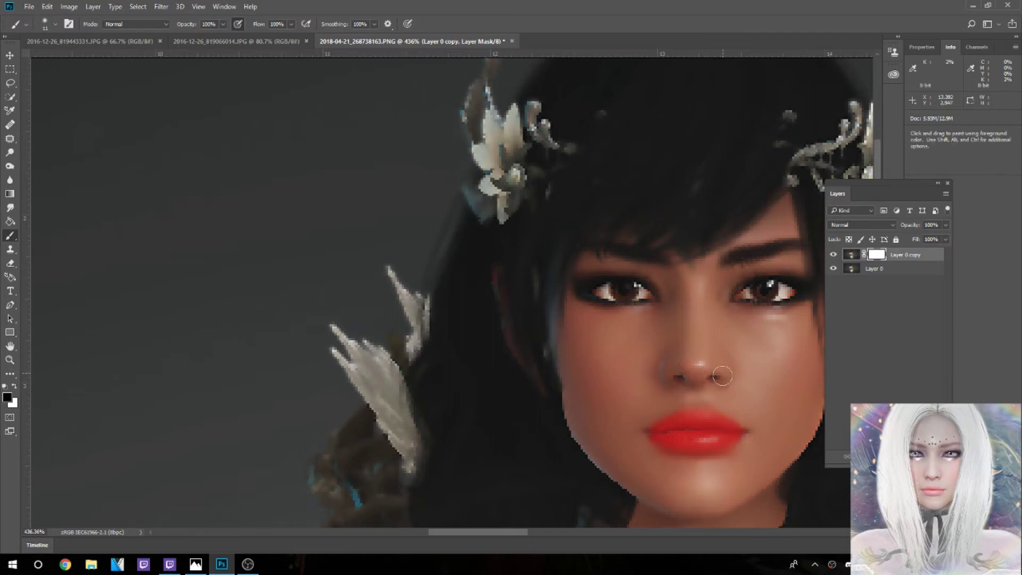
Zoom out and back in on the face to check the masked blend around nose and lips
scroll(731, 407, down, 2)
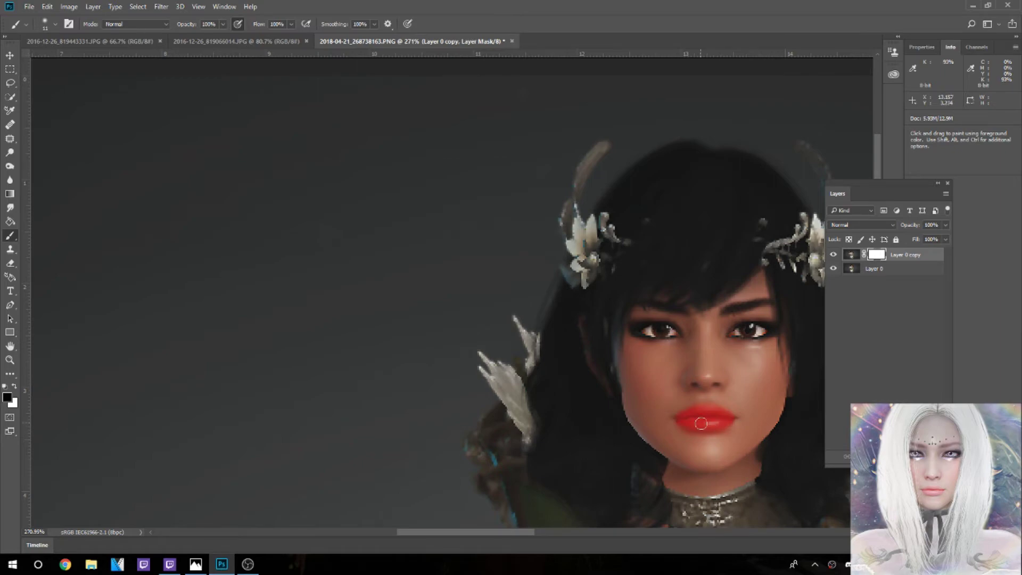
scroll(735, 410, down, 3)
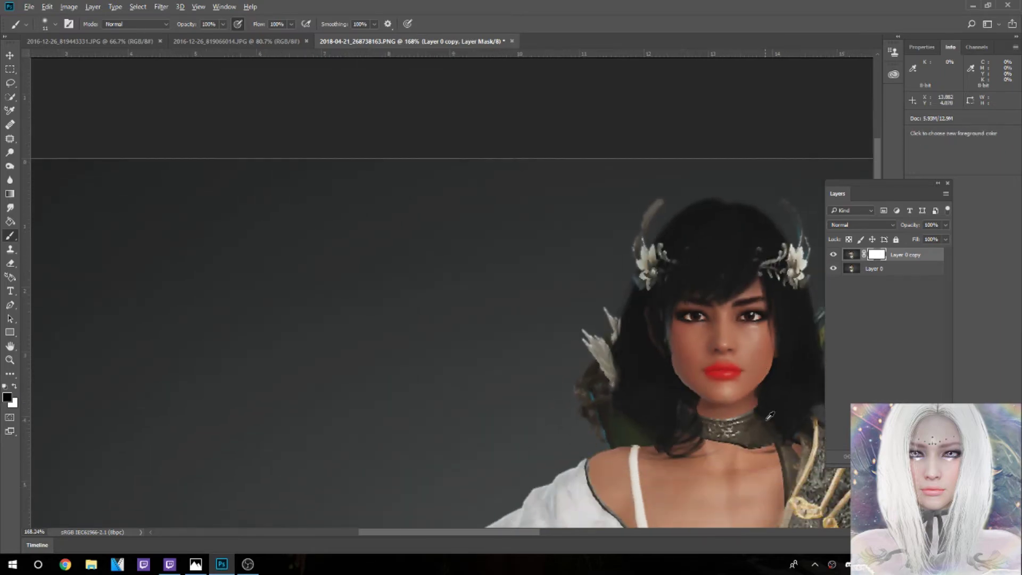
scroll(759, 392, up, 1)
scroll(759, 392, up, 1)
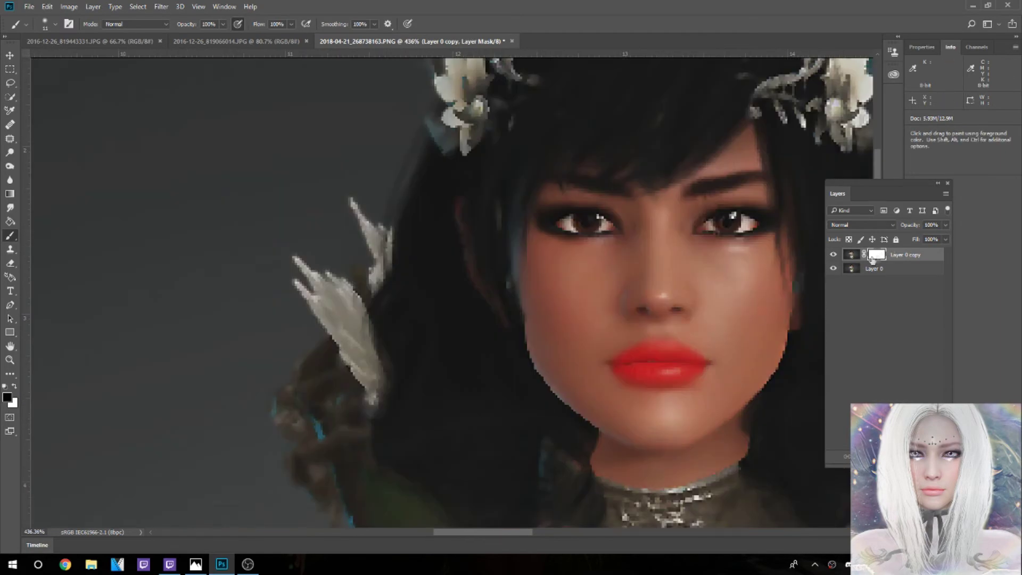
Select Layer 0 copy's image thumbnail, leave its opacity at 100%, and bring up its layer options
click(850, 257)
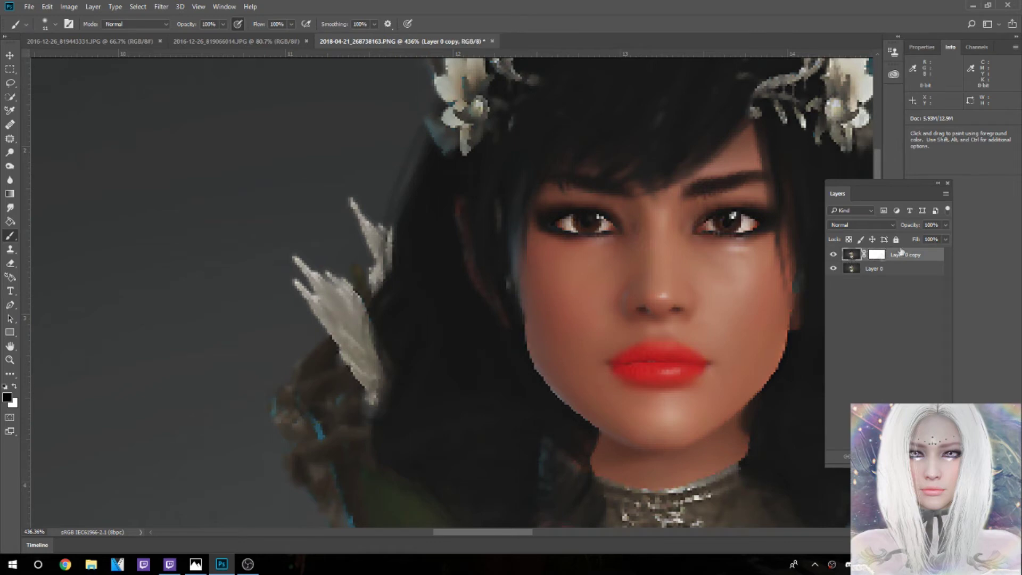
click(945, 226)
click(903, 257)
right_click(903, 257)
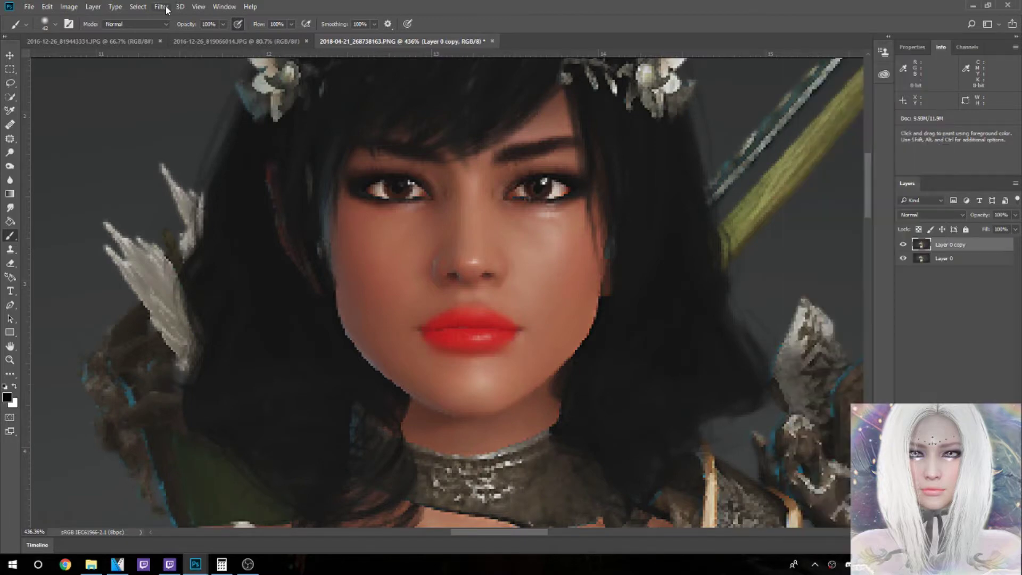
Duplicate Layer 0 and give the copy a 1.2-pixel Gaussian Blur
click(865, 115)
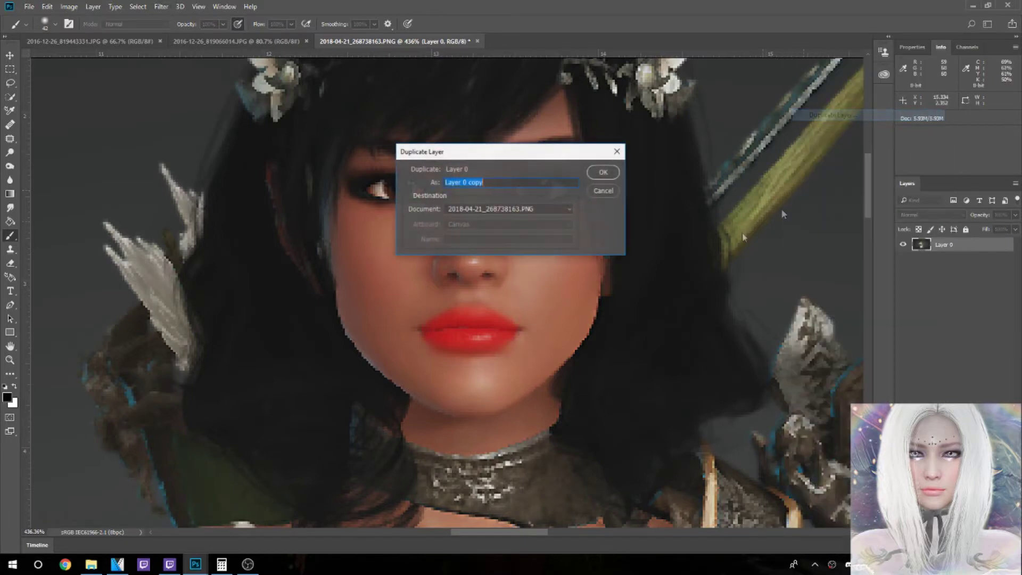
click(603, 172)
click(161, 8)
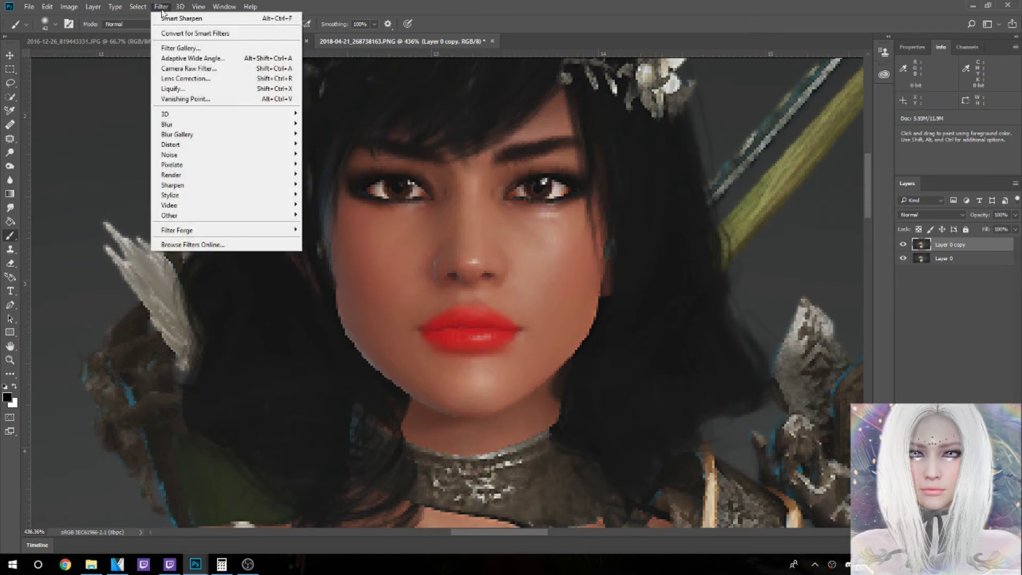
mouse_move(209, 126)
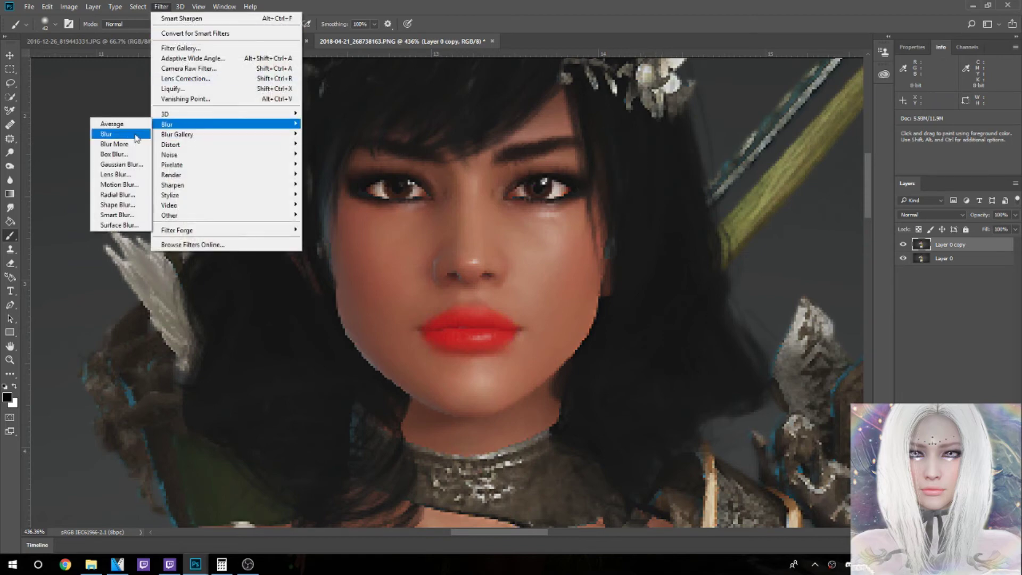
click(122, 164)
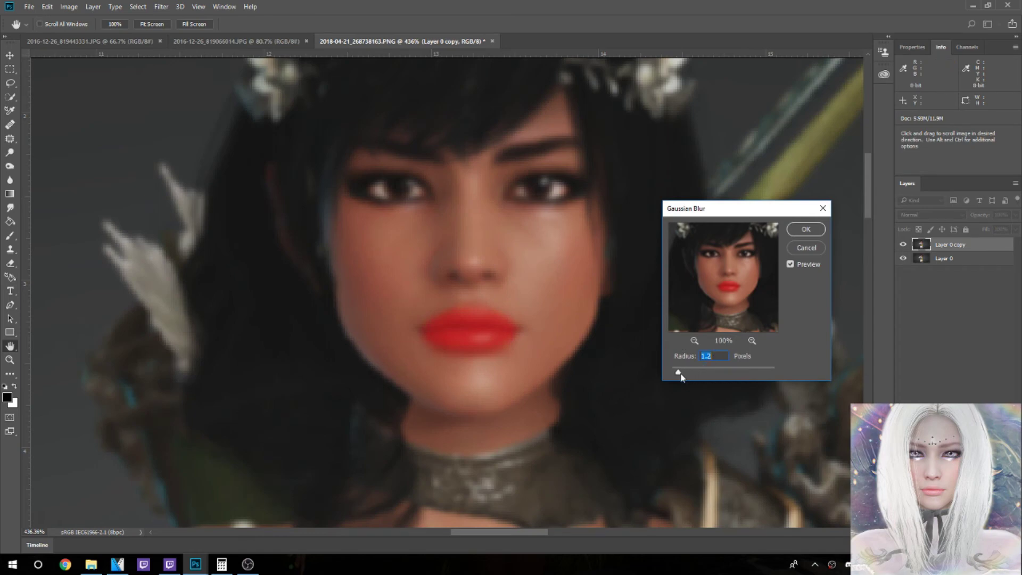
click(806, 230)
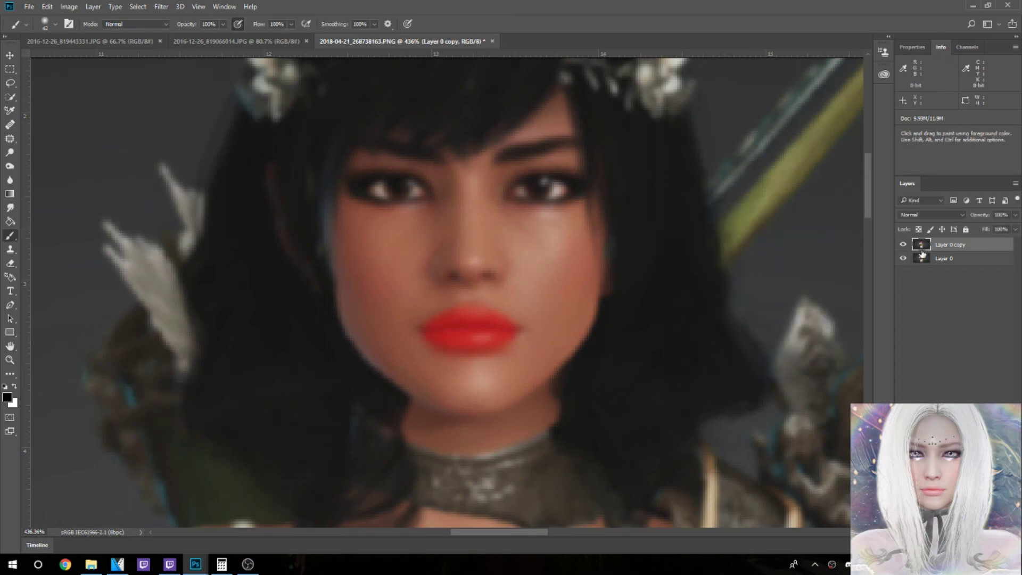
Move Layer 0 above the blurred copy, mask in the blur along the jawline, then merge down
drag(960, 259, 956, 241)
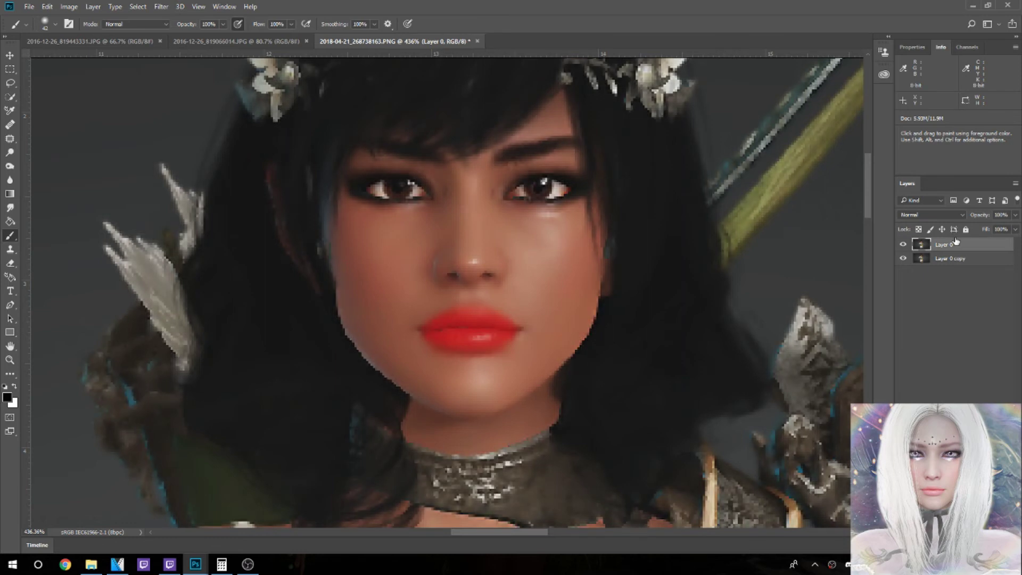
click(950, 549)
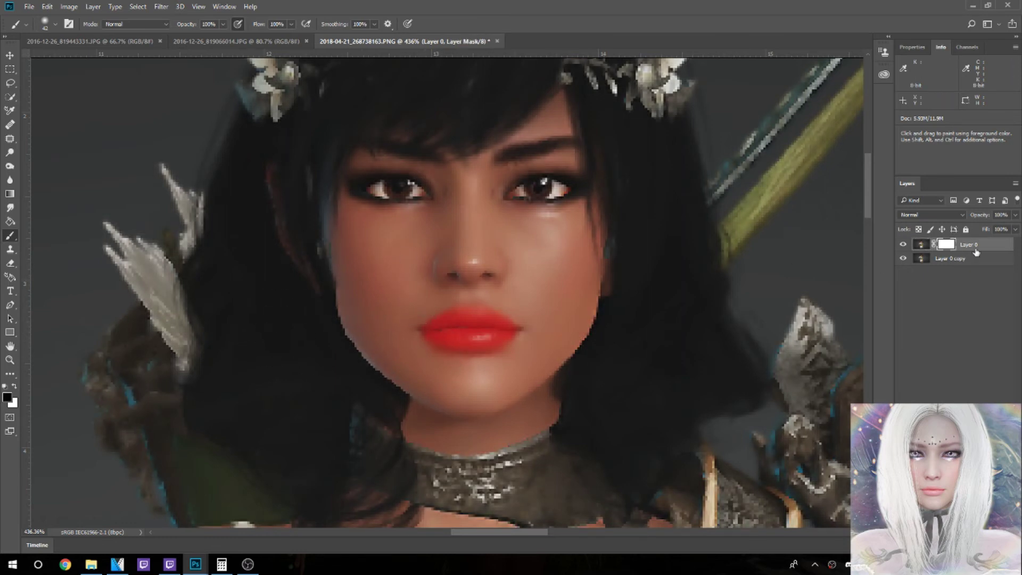
mouse_move(314, 314)
mouse_down()
mouse_move(420, 421)
mouse_move(314, 296)
mouse_up()
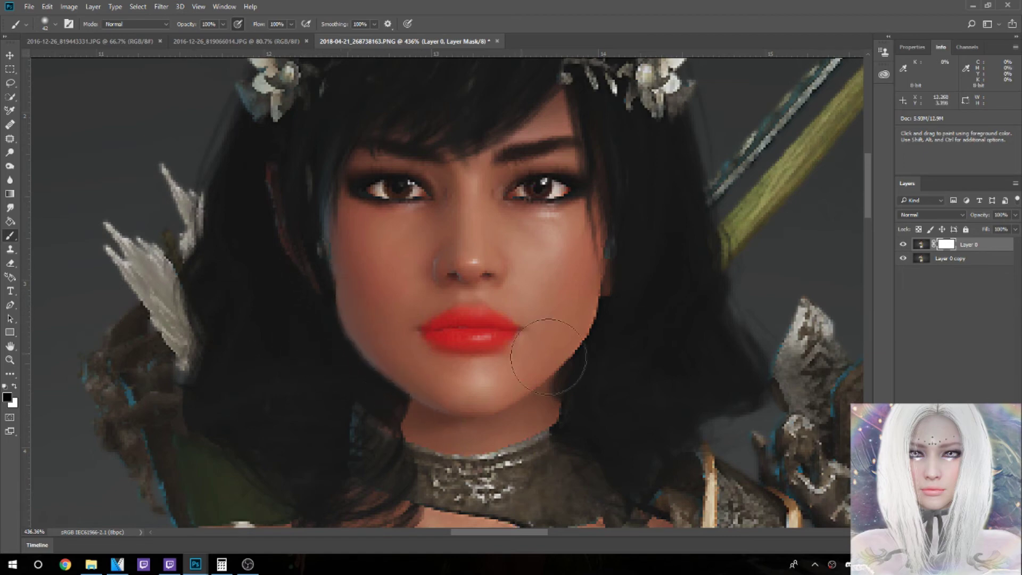
mouse_move(631, 305)
mouse_down()
mouse_move(564, 413)
mouse_move(520, 427)
mouse_up()
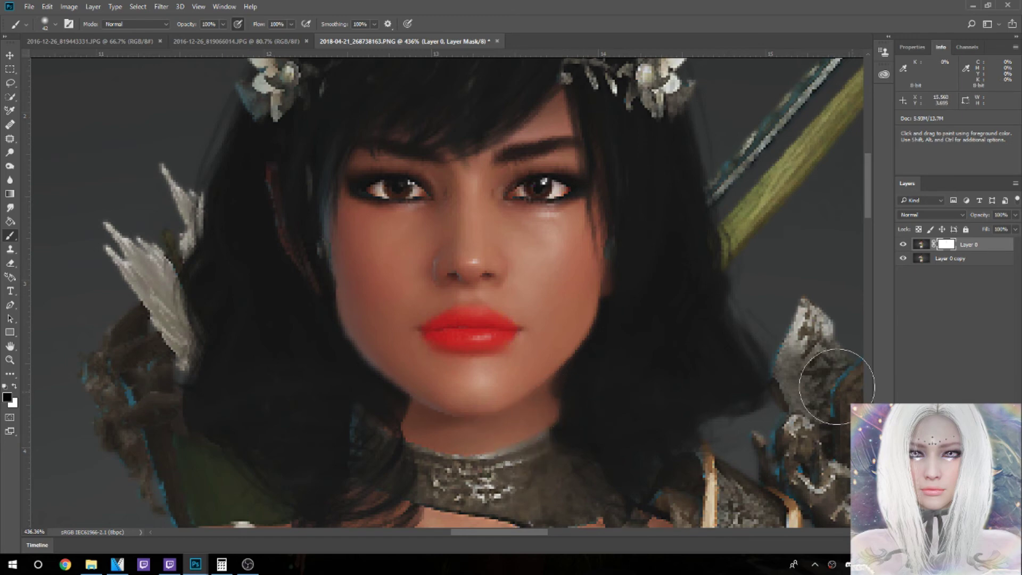
right_click(958, 244)
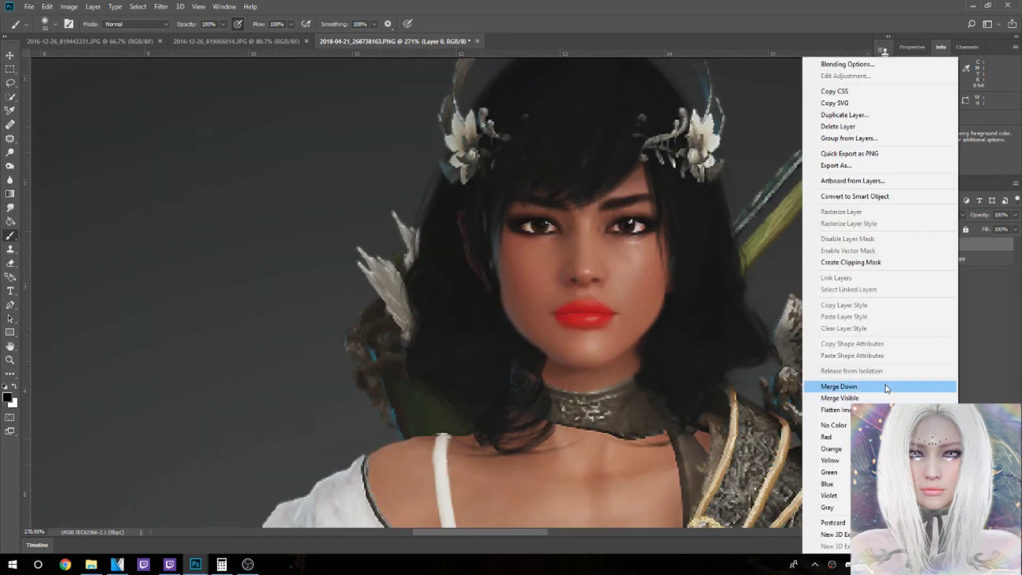
click(886, 388)
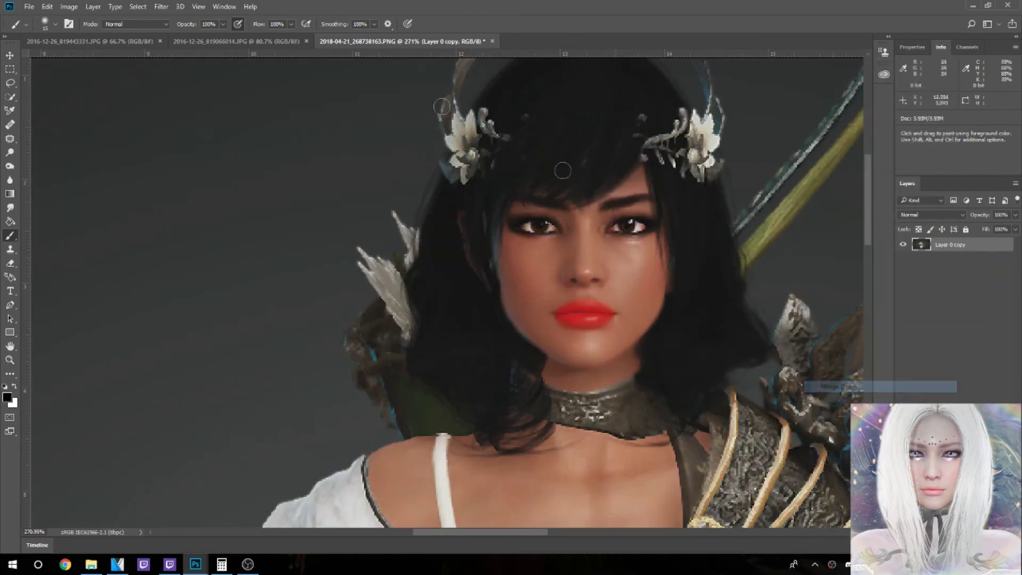
Open Liquify on the merged layer and forward-warp the jagged cheek edge smoother
click(162, 7)
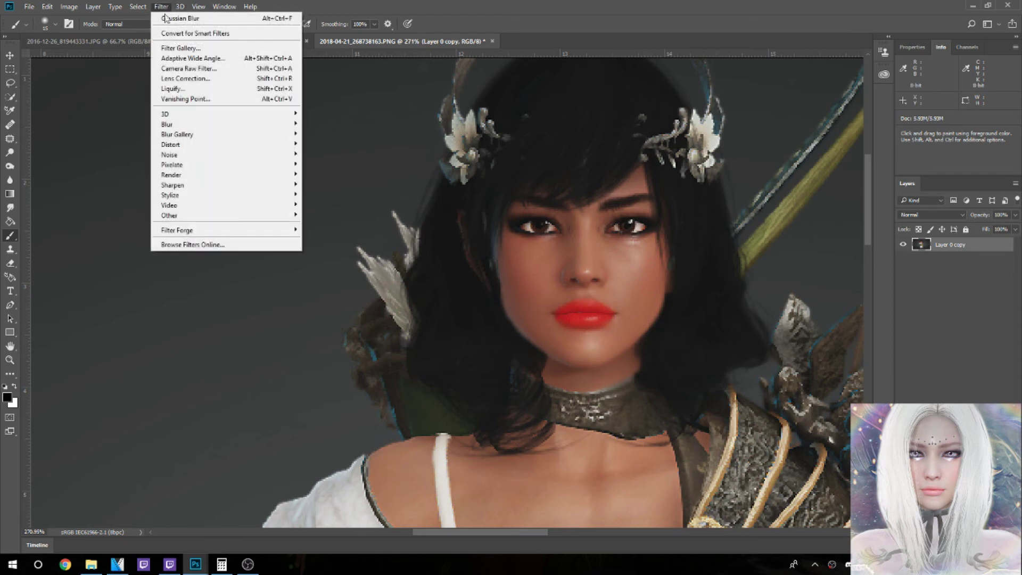
click(208, 89)
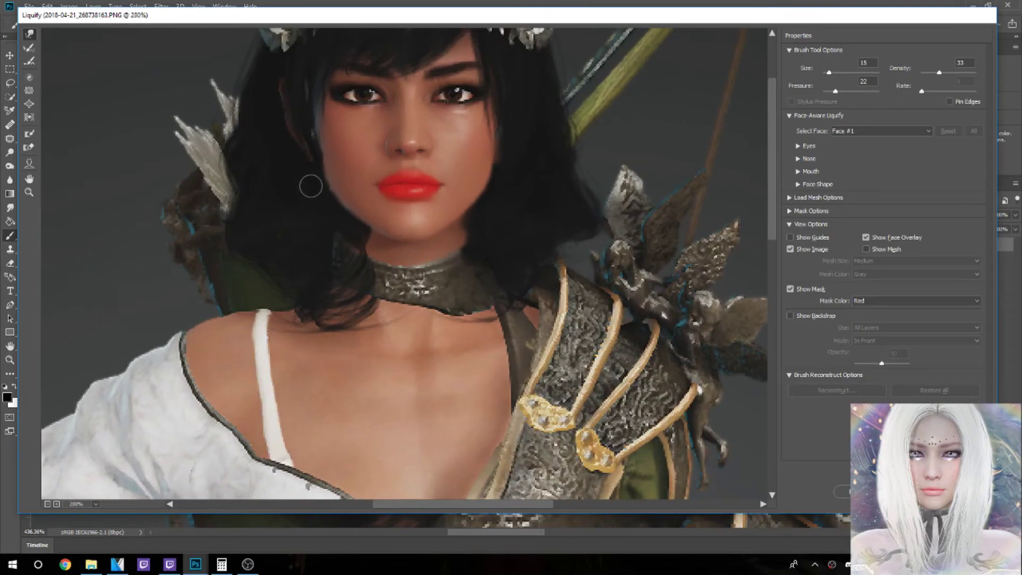
scroll(311, 185, up, 5)
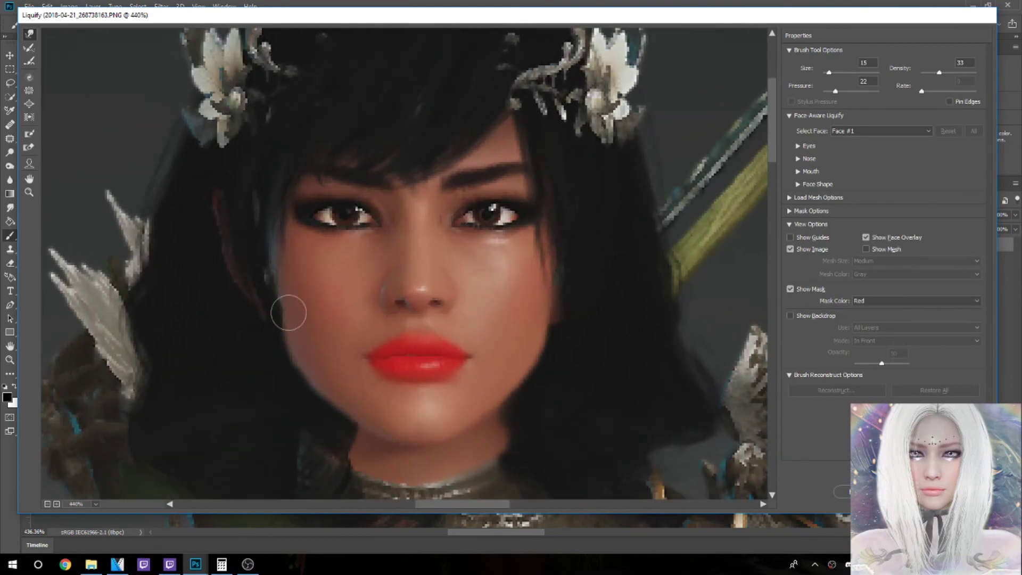
scroll(289, 312, up, 1)
mouse_move(297, 303)
mouse_down()
mouse_move(267, 320)
mouse_move(276, 333)
mouse_up()
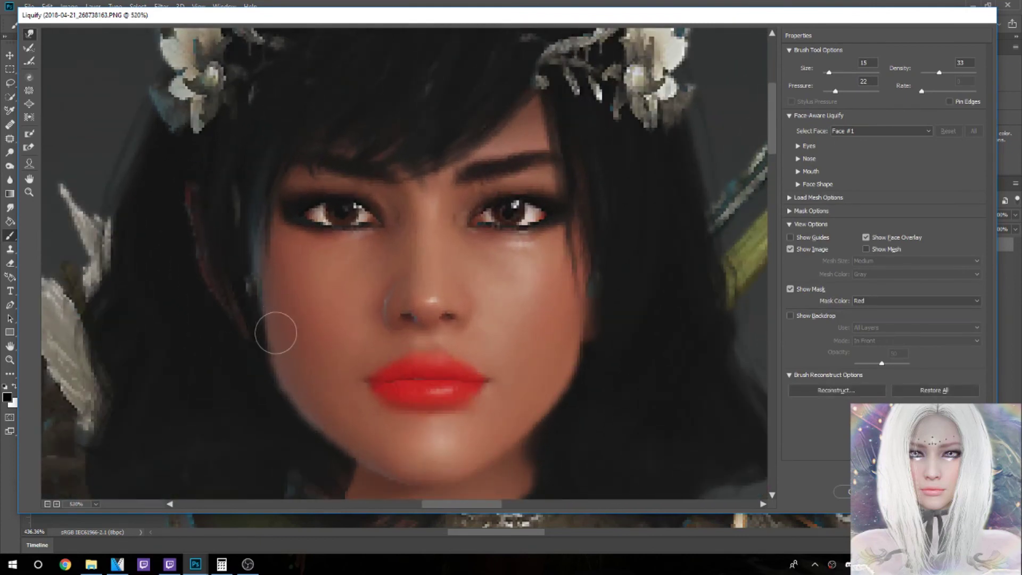
scroll(287, 357, down, 1)
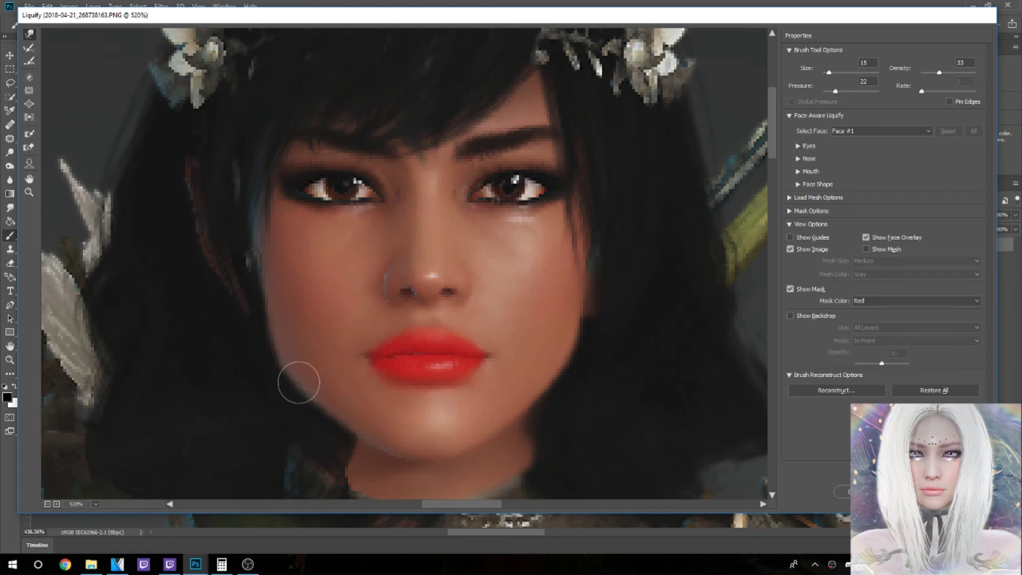
scroll(345, 413, down, 3)
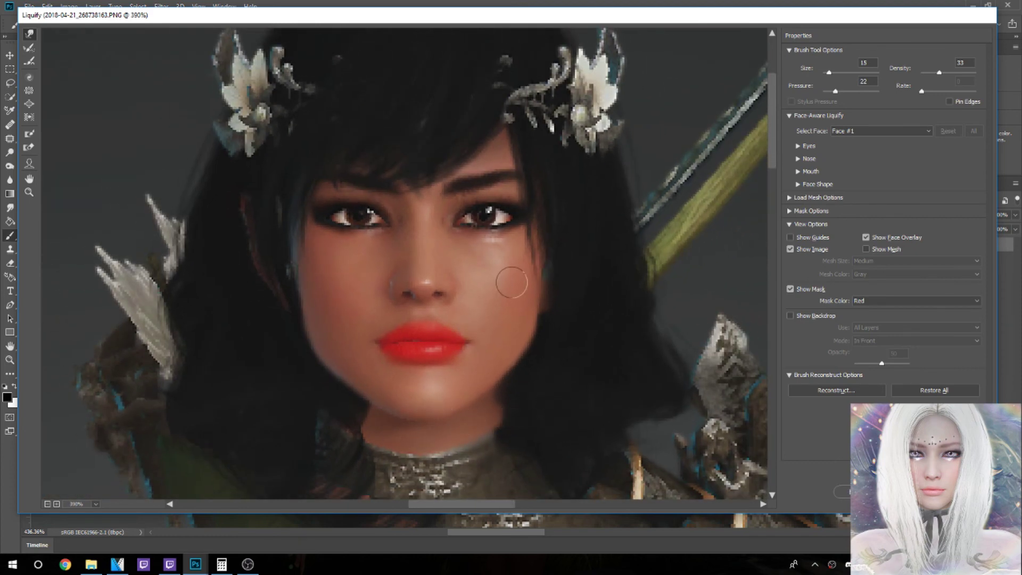
scroll(577, 293, up, 3)
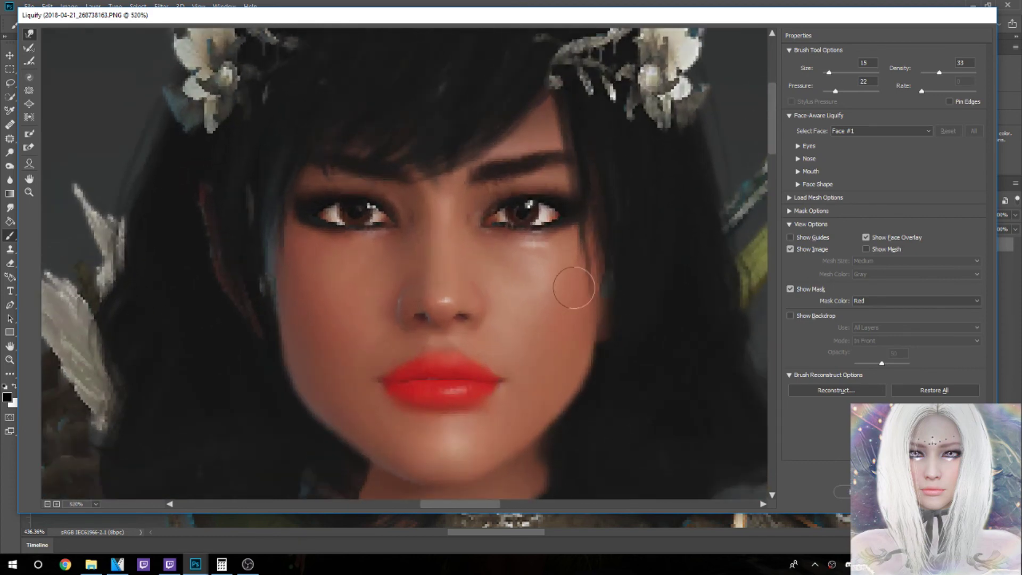